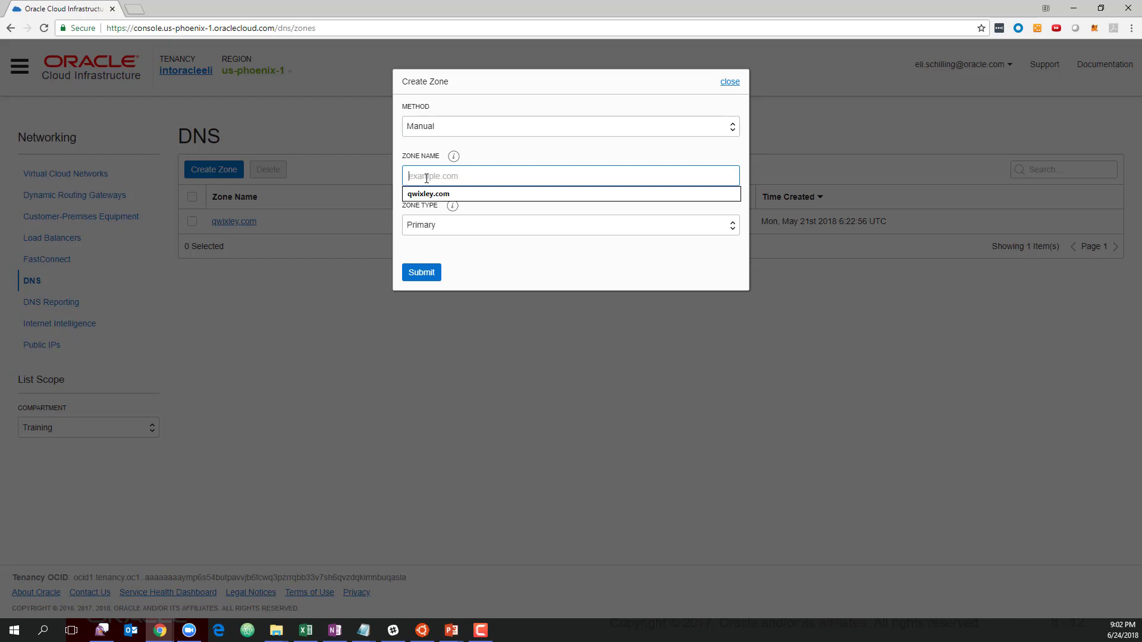
type("mydomain")
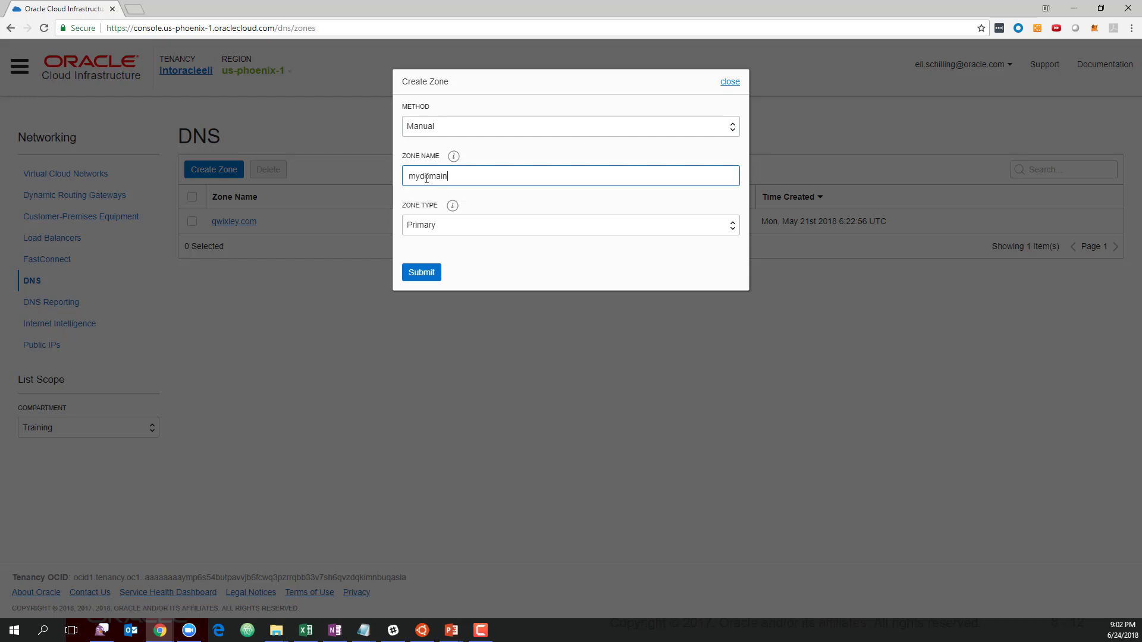
type(".com")
left_click(454, 226)
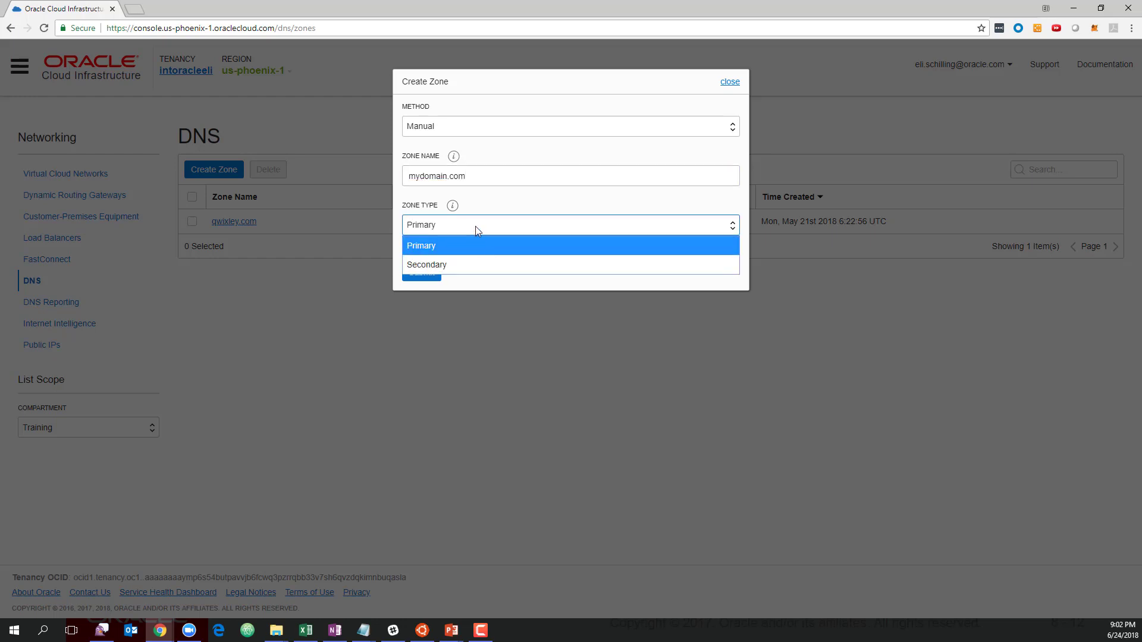
left_click(483, 286)
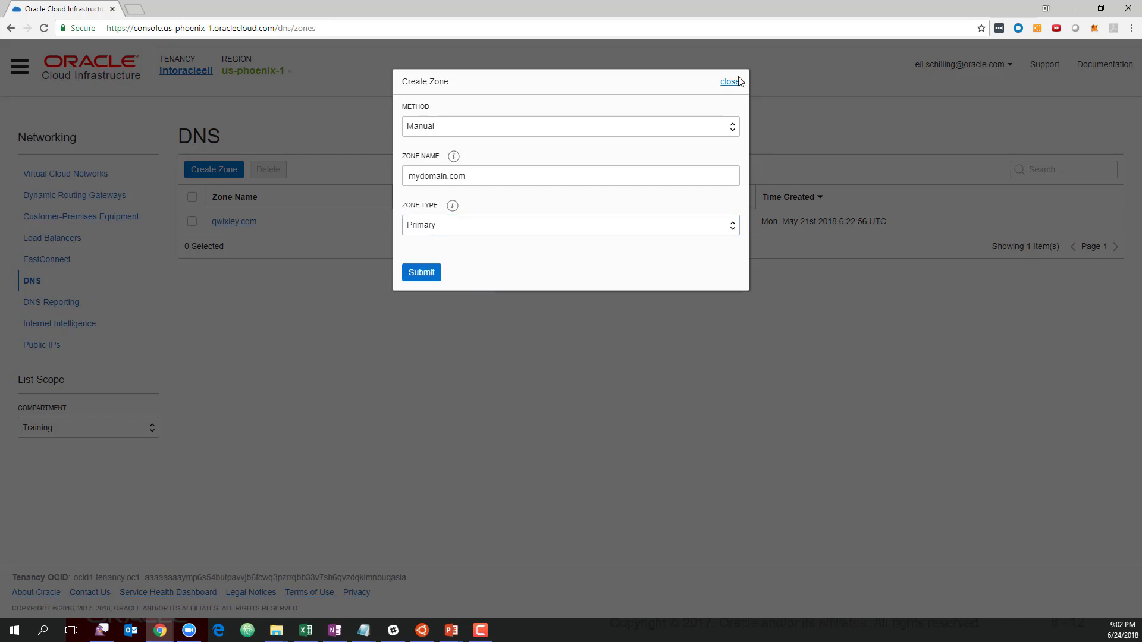
left_click(730, 81)
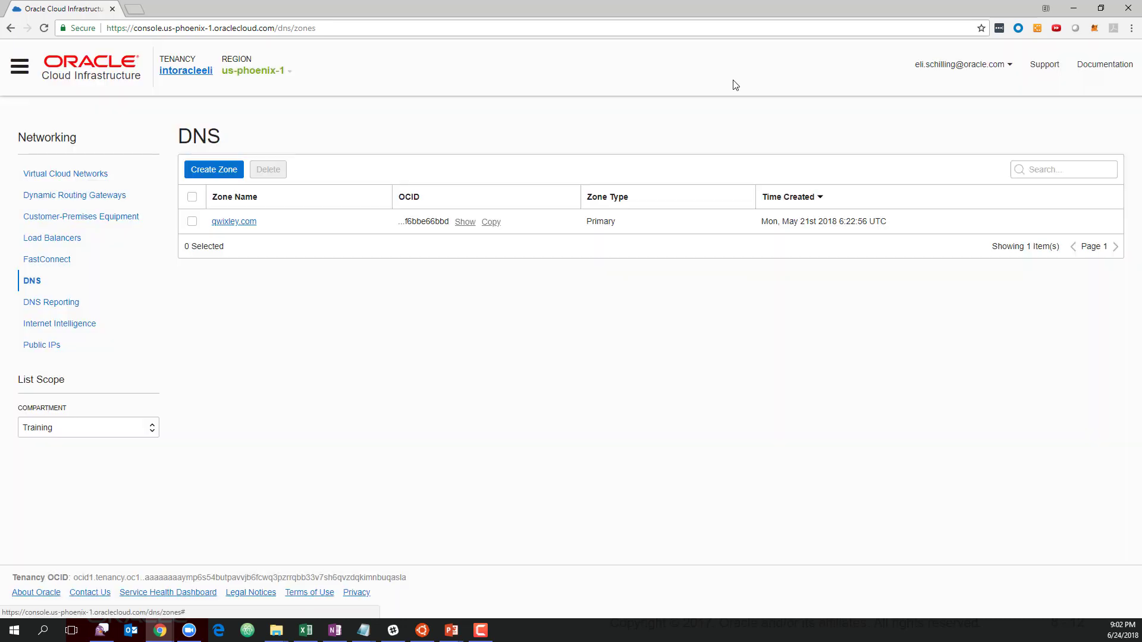
Open the qwixley.com zone and examine its nameservers, DNS records and the available record actions.
left_click(234, 221)
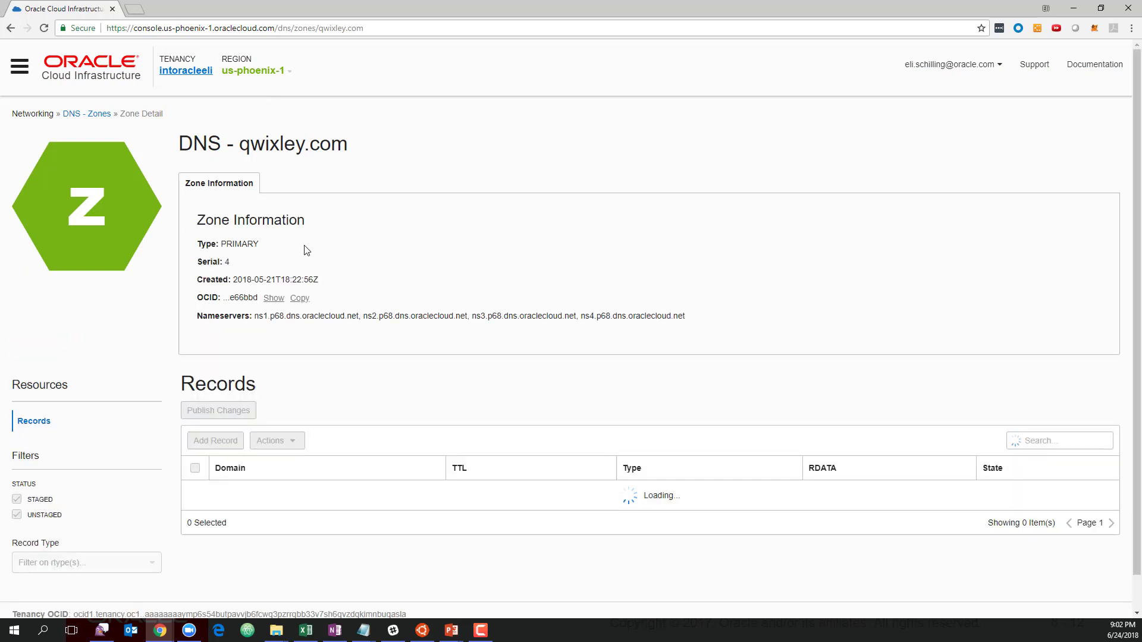
double_click(251, 315)
triple_click(657, 315)
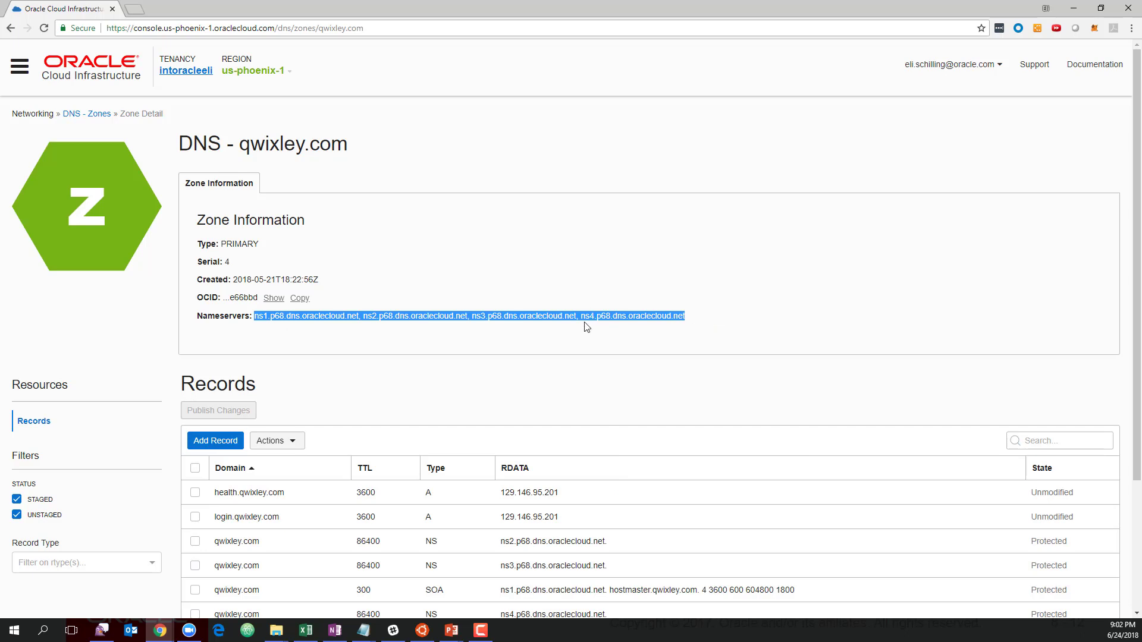
scroll(585, 326, "down", 2)
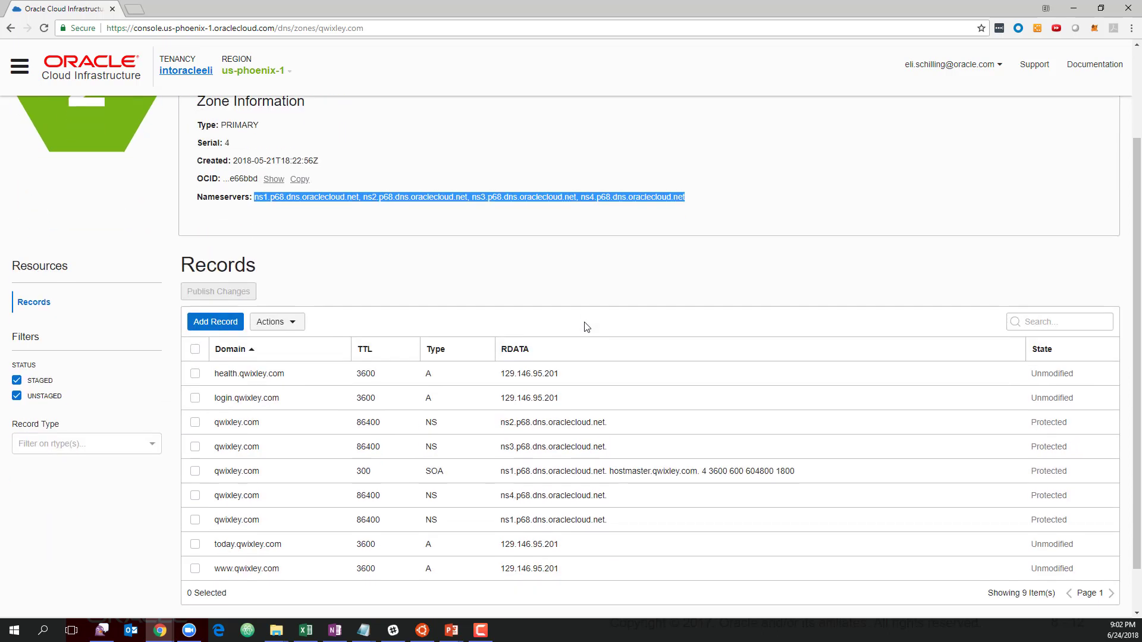
left_click(280, 325)
left_click(215, 321)
left_click(270, 322)
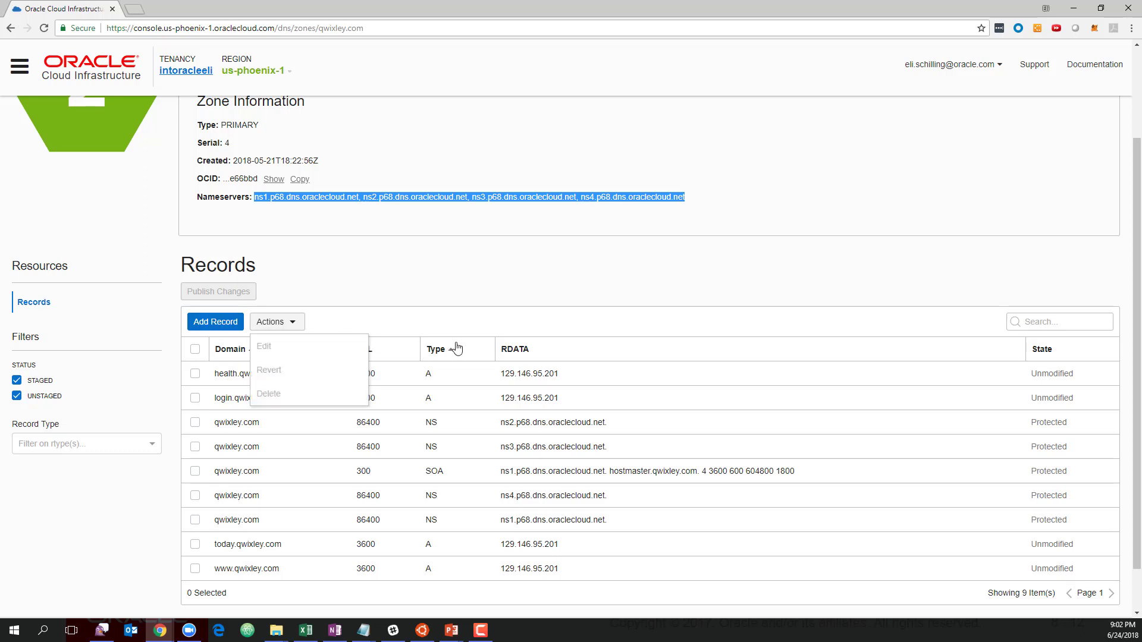
left_click(503, 372)
left_click_drag(499, 373, 565, 374)
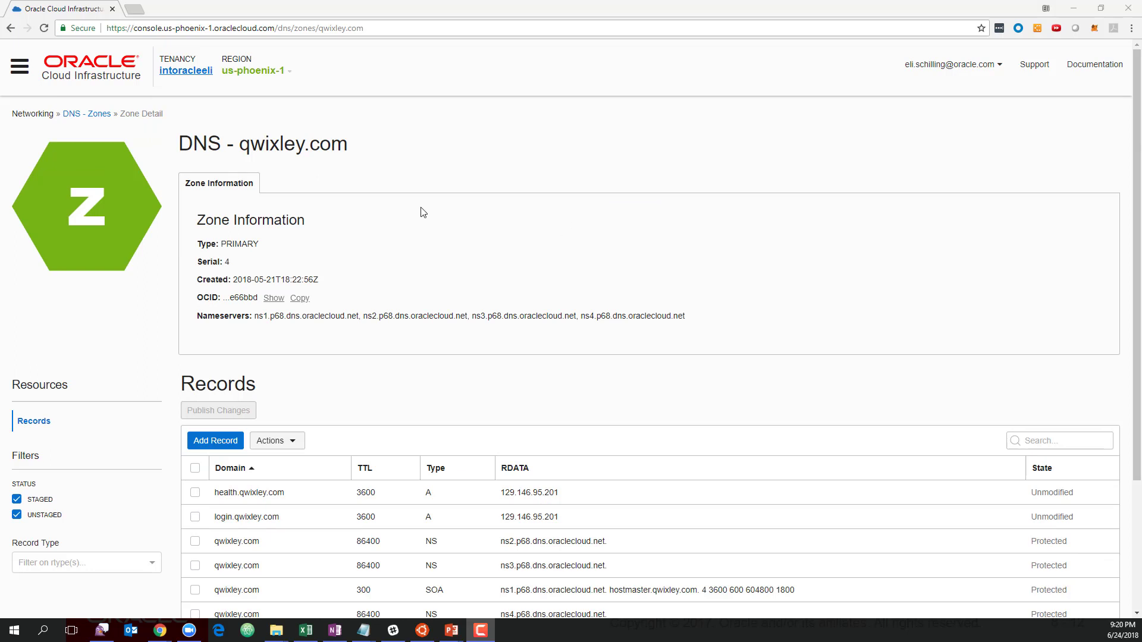
left_click(299, 11)
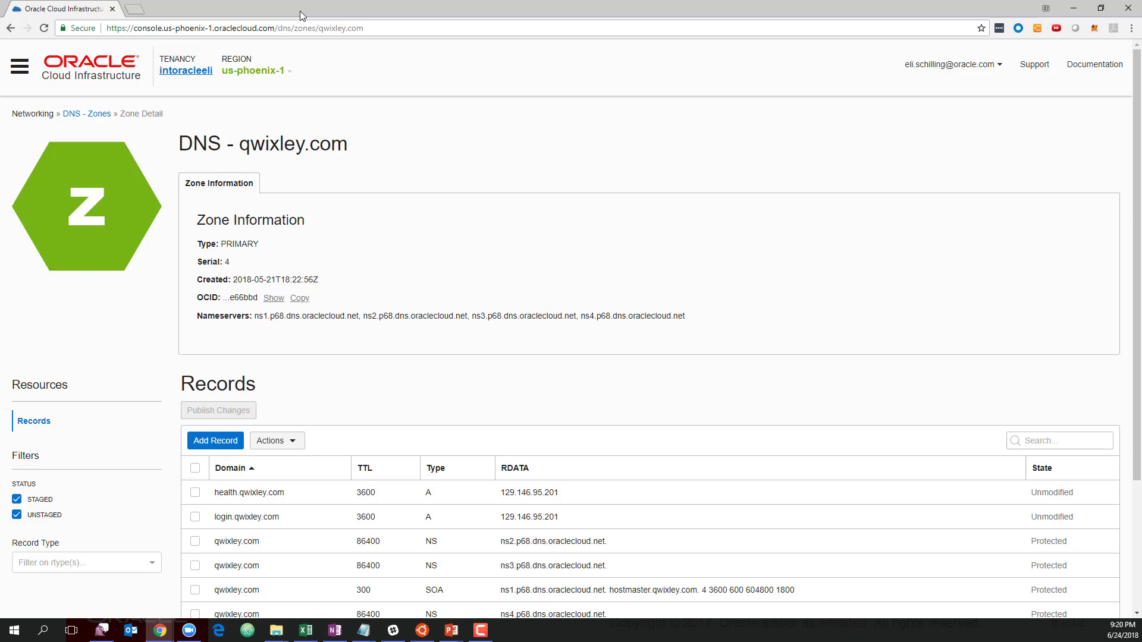
key("ctrl+shift+n")
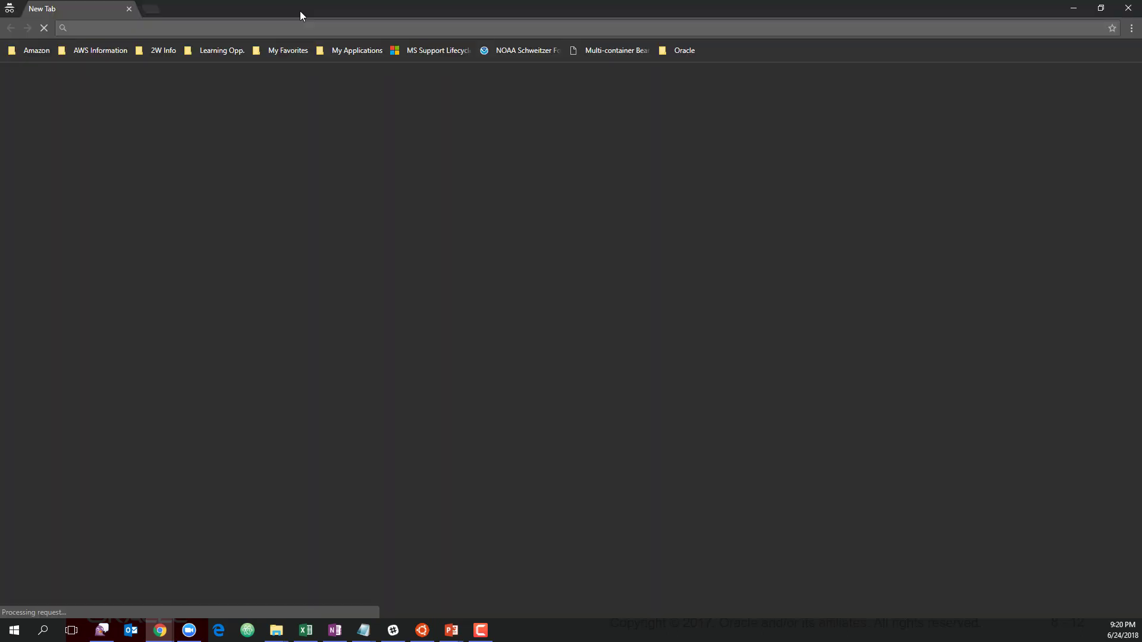
type("http://129.146.104.47/")
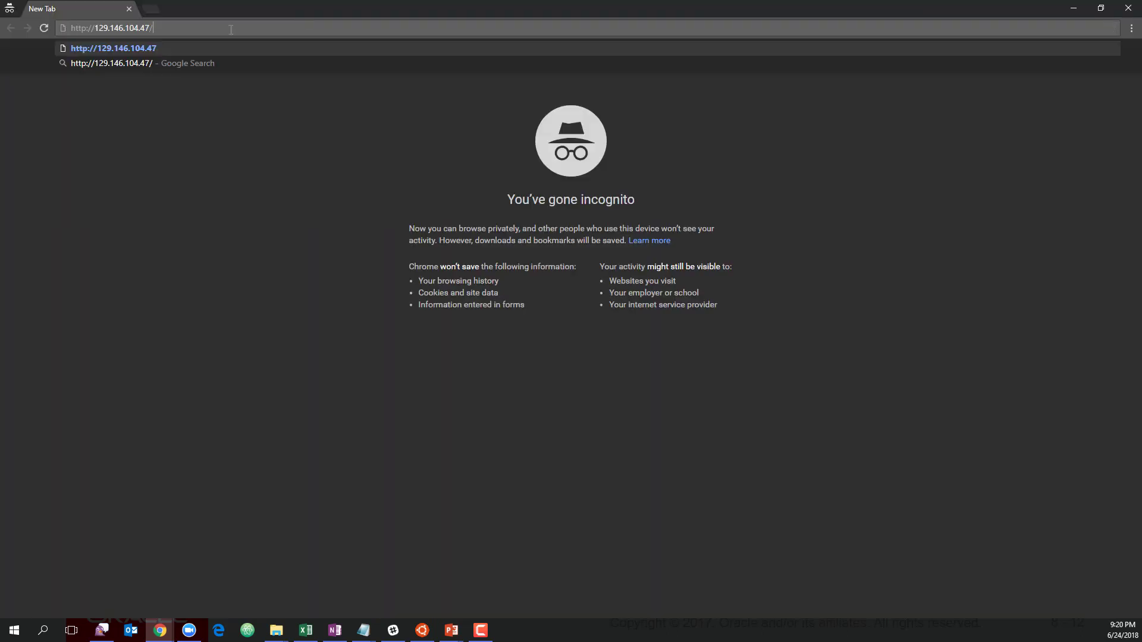
key("Return")
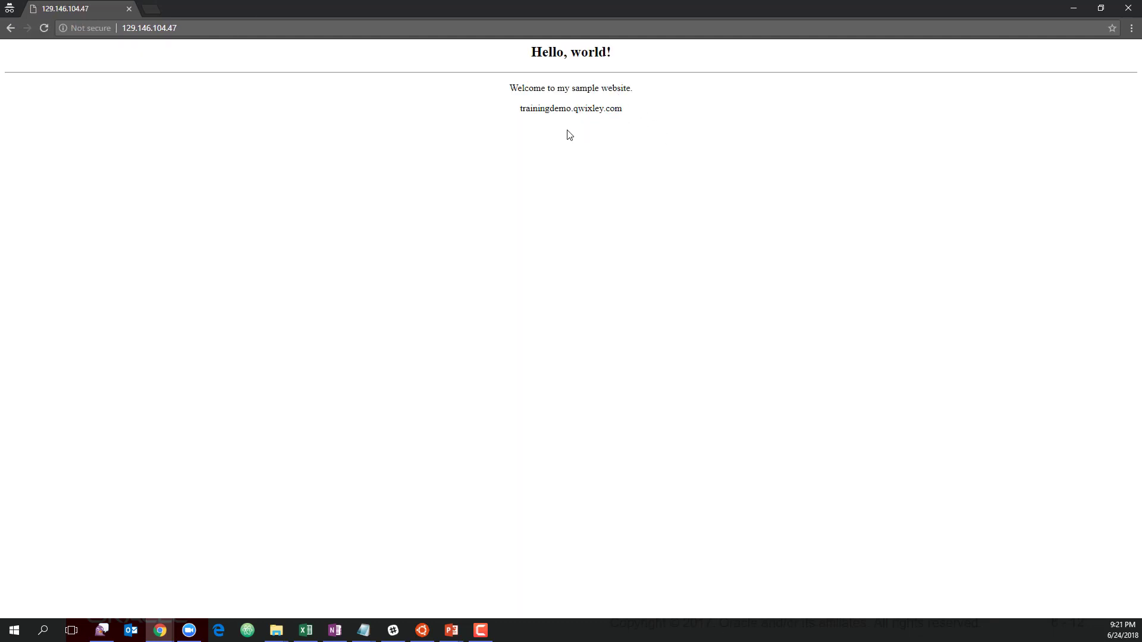
left_click_drag(624, 114, 519, 109)
key("ctrl+c")
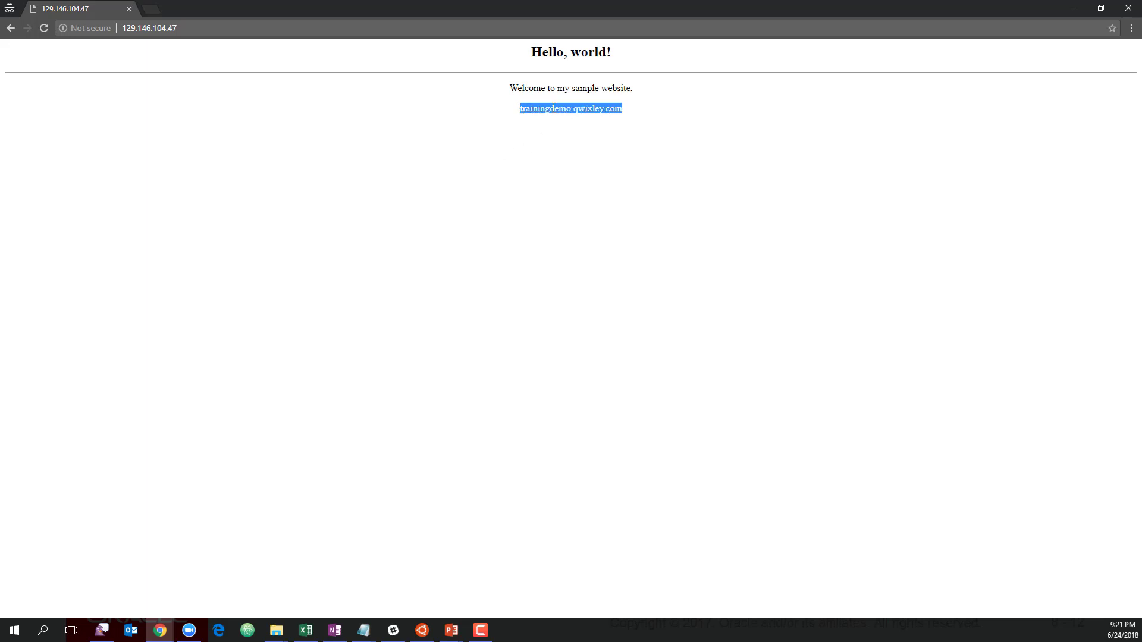
Return to the qwixley.com zone and begin a new A - IPv4 Address record named trainingdemo.
key("alt+Tab")
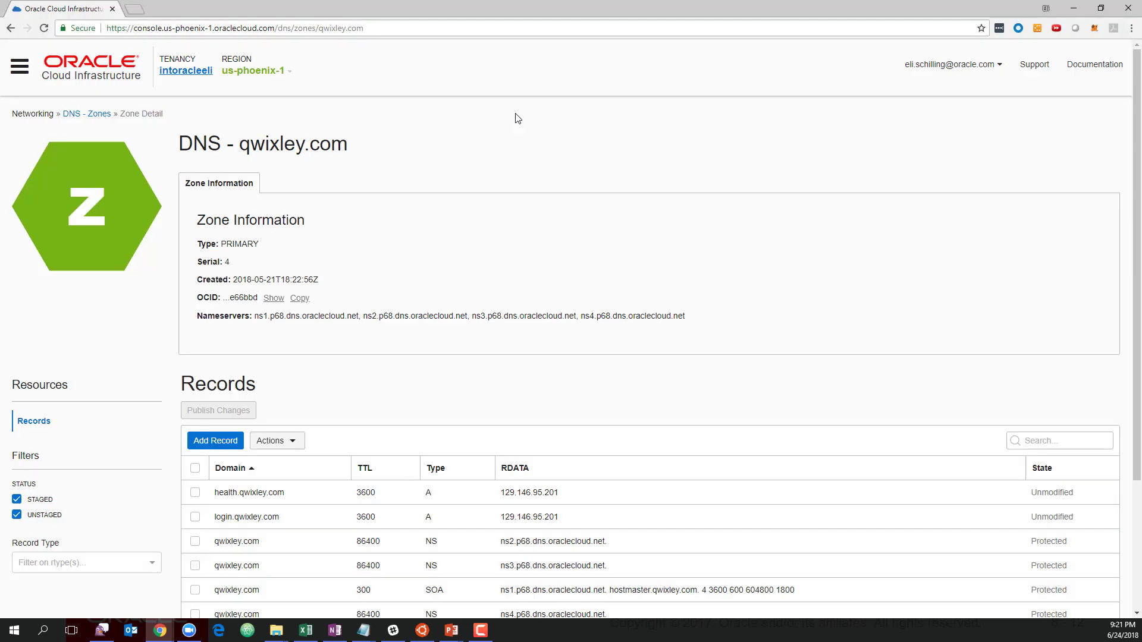
left_click(214, 442)
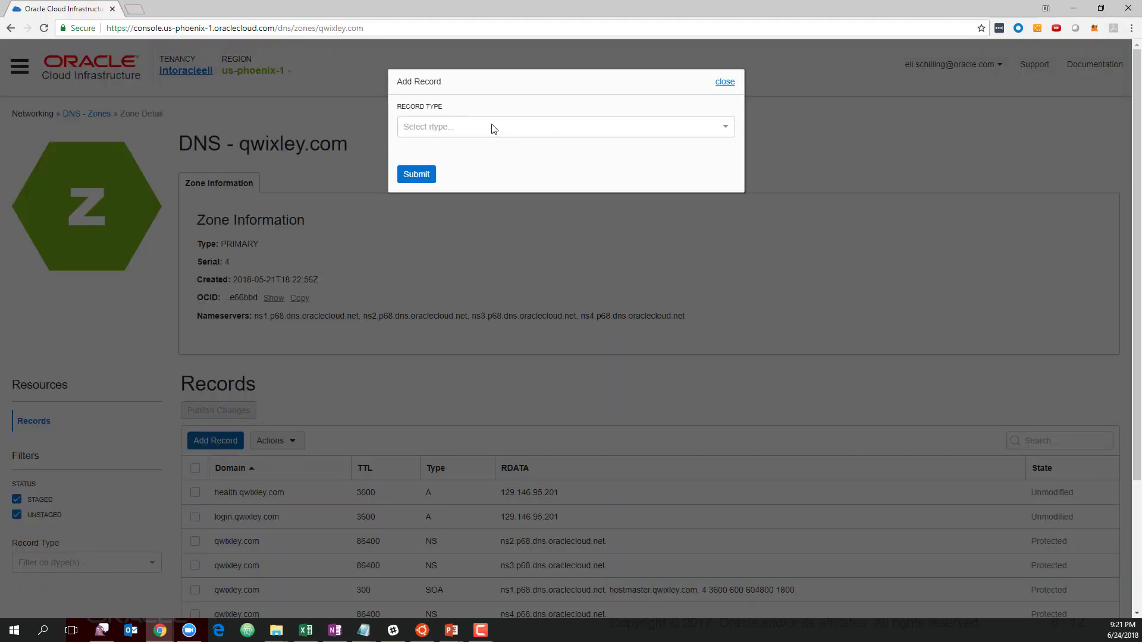
left_click(451, 126)
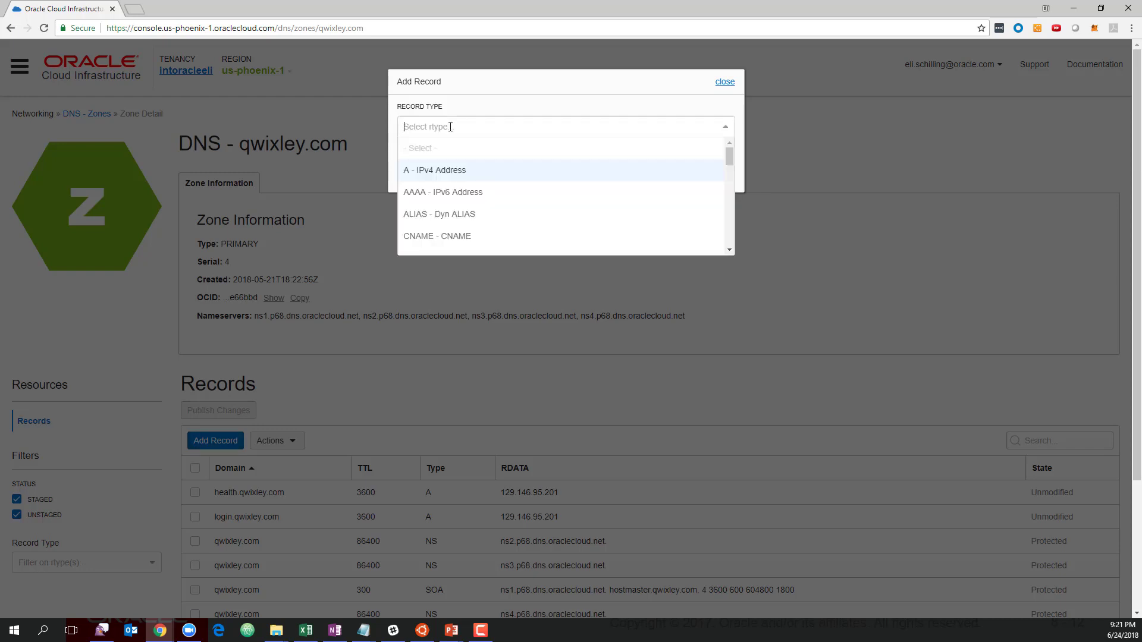
left_click(450, 172)
left_click(459, 203)
type("trainin")
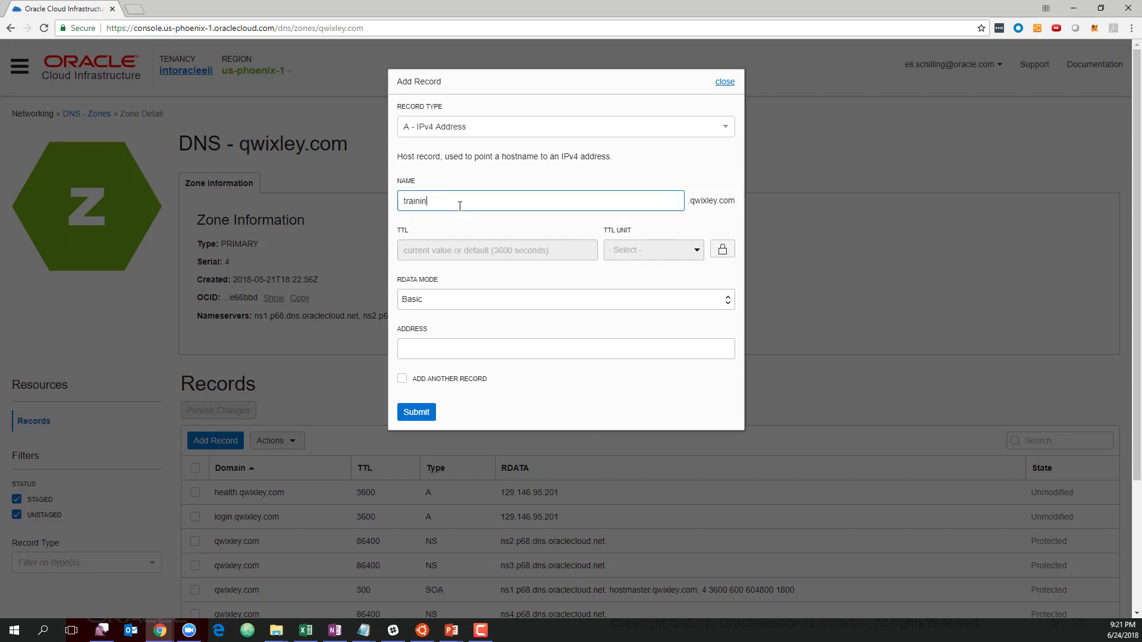
type("gdemo")
Unlock the new record's TTL and set it to 360 seconds.
left_click(718, 252)
left_click(467, 255)
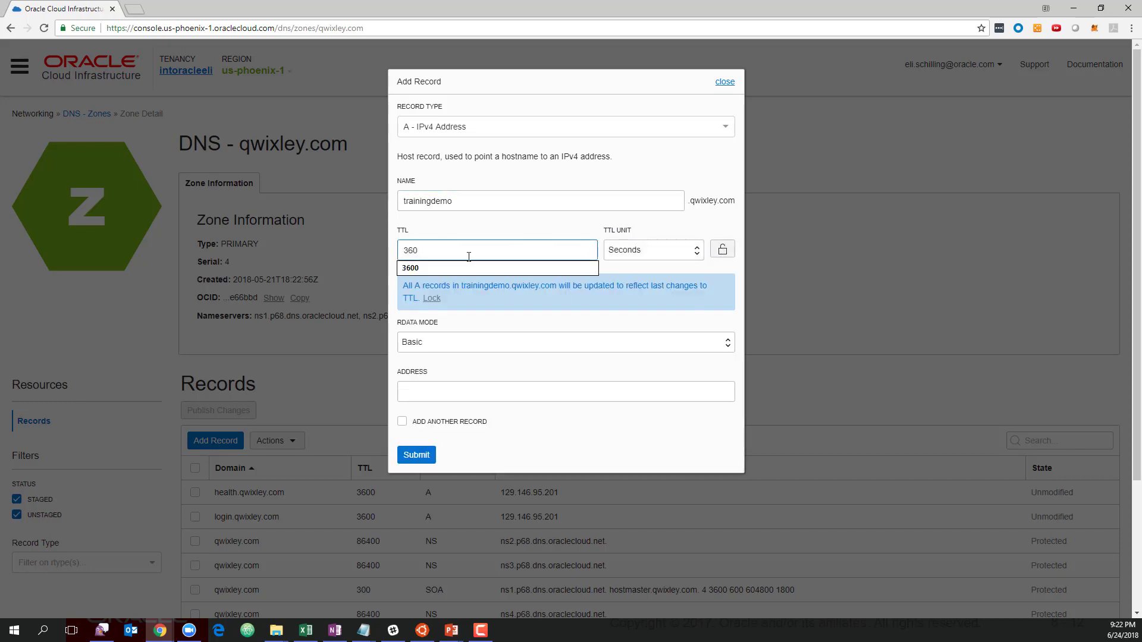
left_click(487, 321)
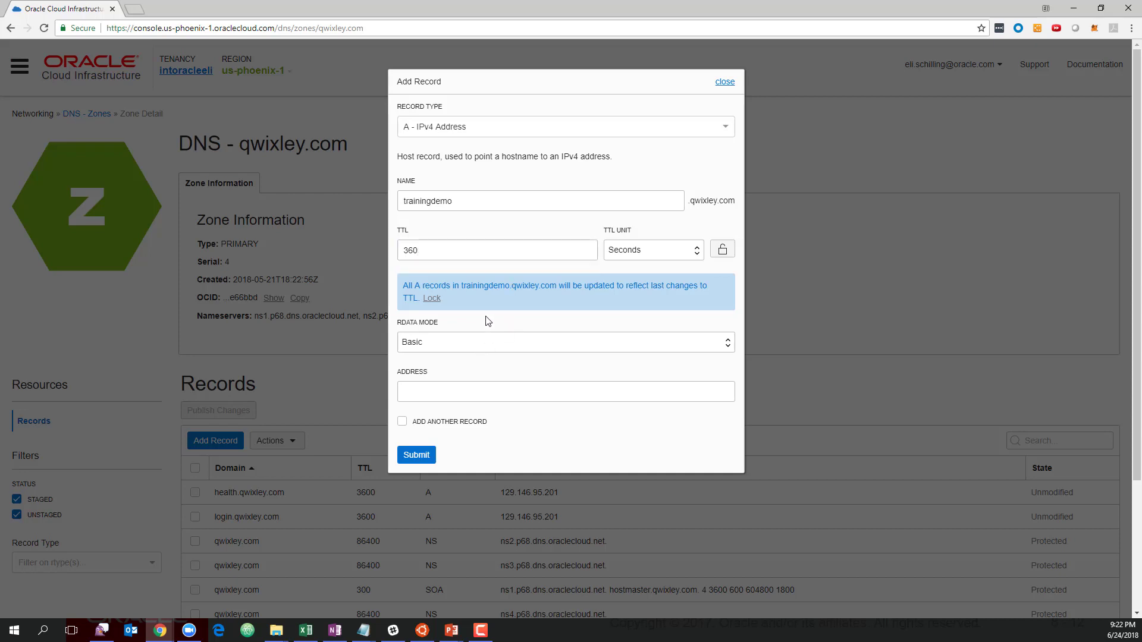
Enter 129.146.104.47 as the record's address, without protocol prefix or trailing slash, and submit the record.
left_click(460, 395)
type("http://129.146.104.47/")
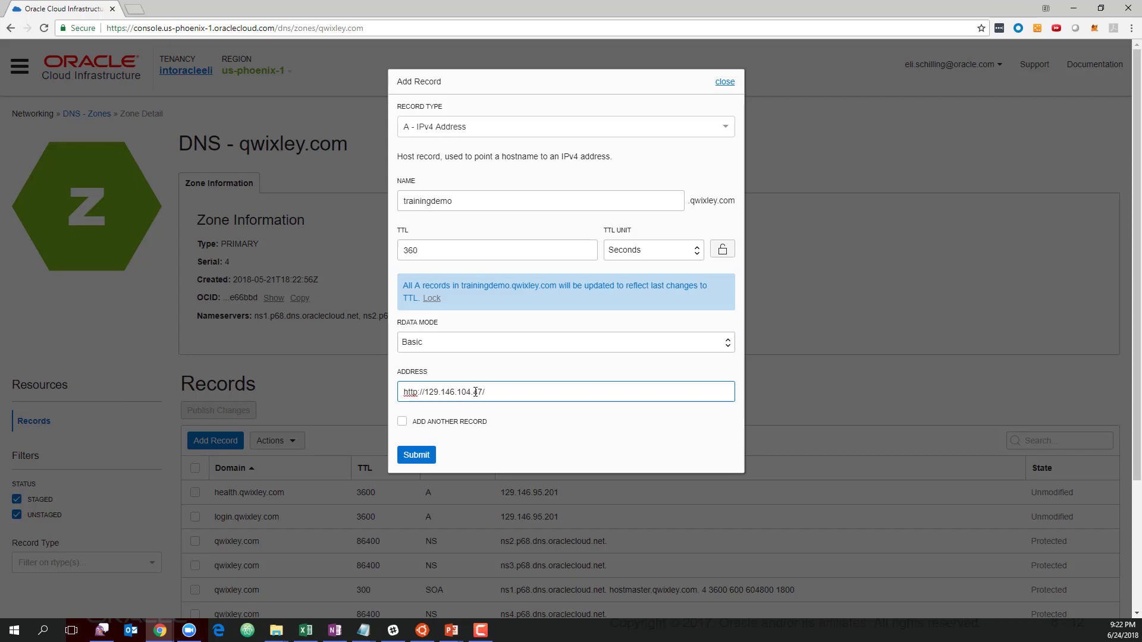
key("Home")
key("Delete")
key("Delete")
key("Delete")
key("Delete")
key("Delete")
key("Delete")
key("Delete")
key("BackSpace")
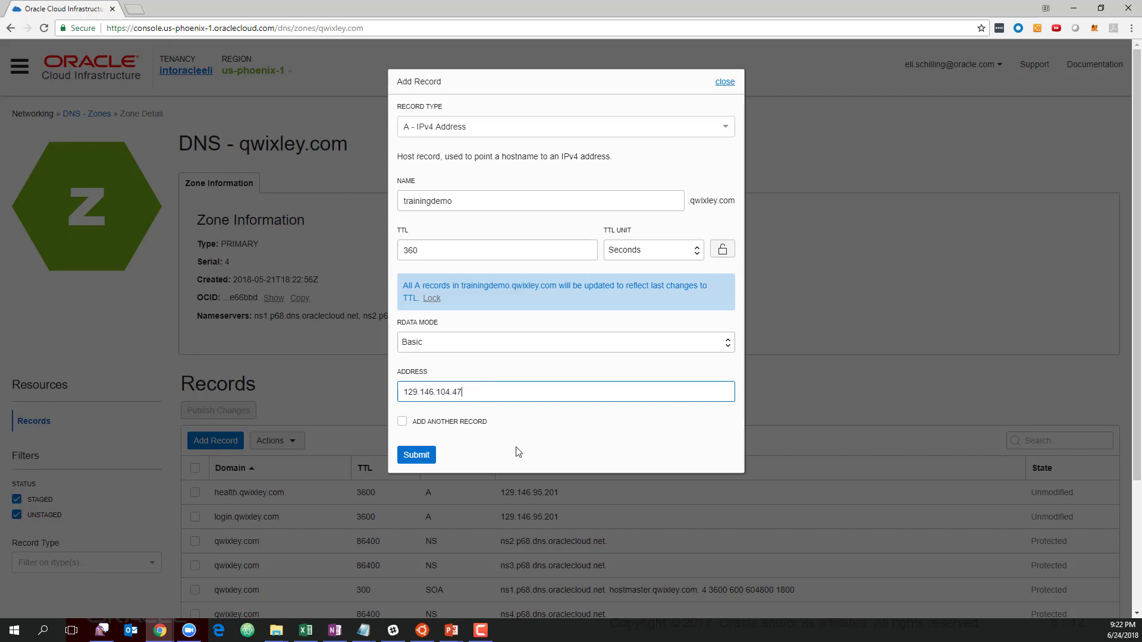
left_click(417, 459)
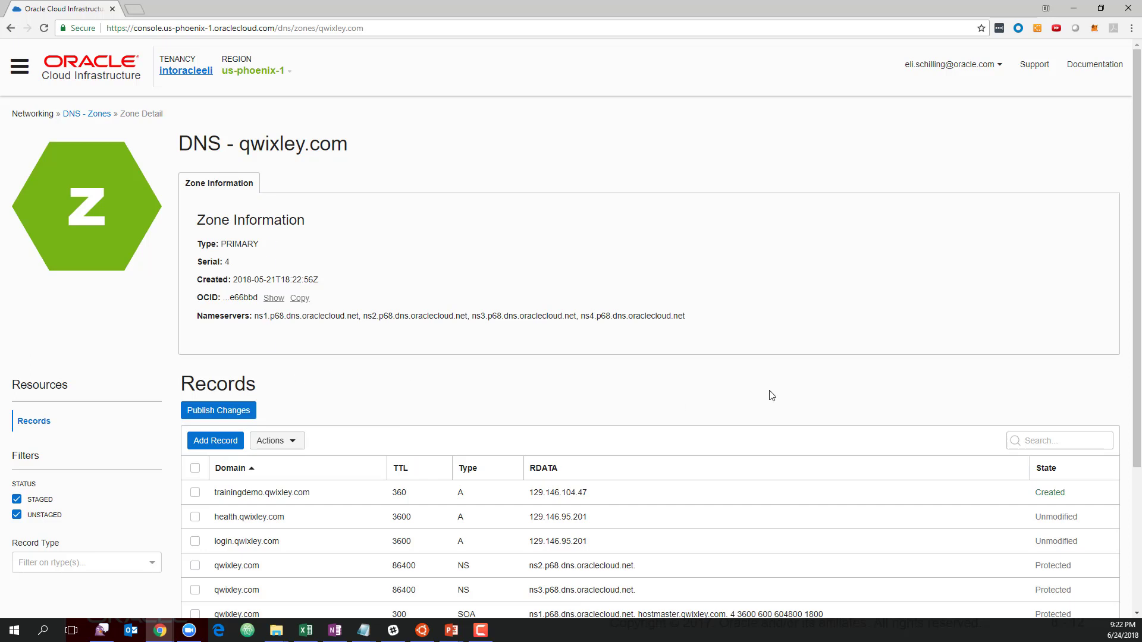
Publish the staged trainingdemo.qwixley.com record to the zone, keeping it selected in the confirmation.
left_click_drag(1078, 495, 1035, 496)
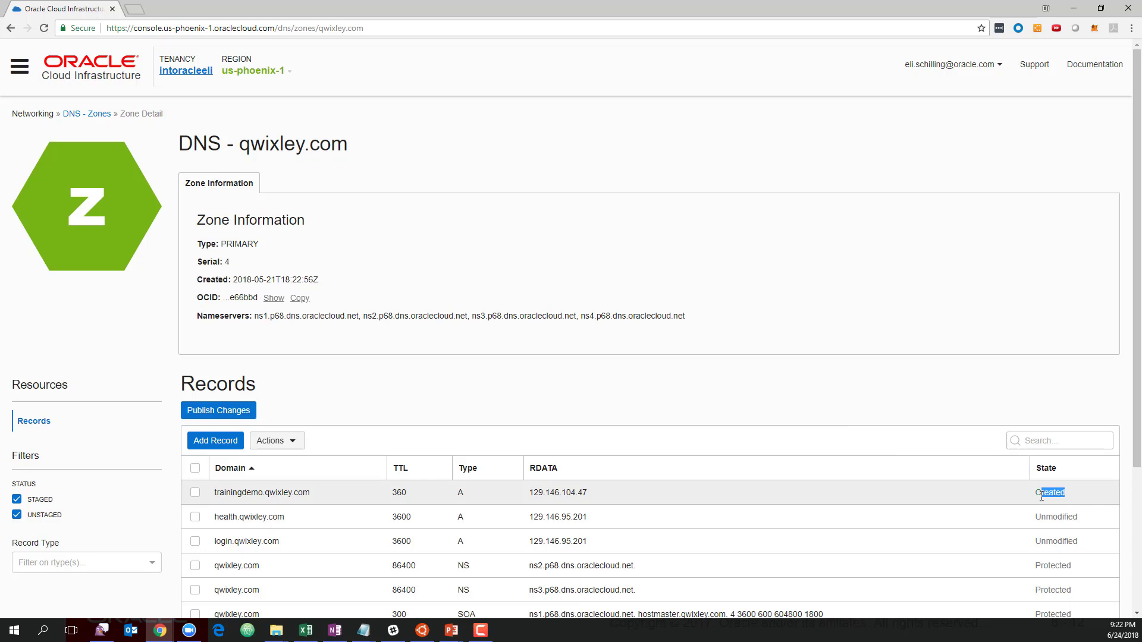
left_click(276, 441)
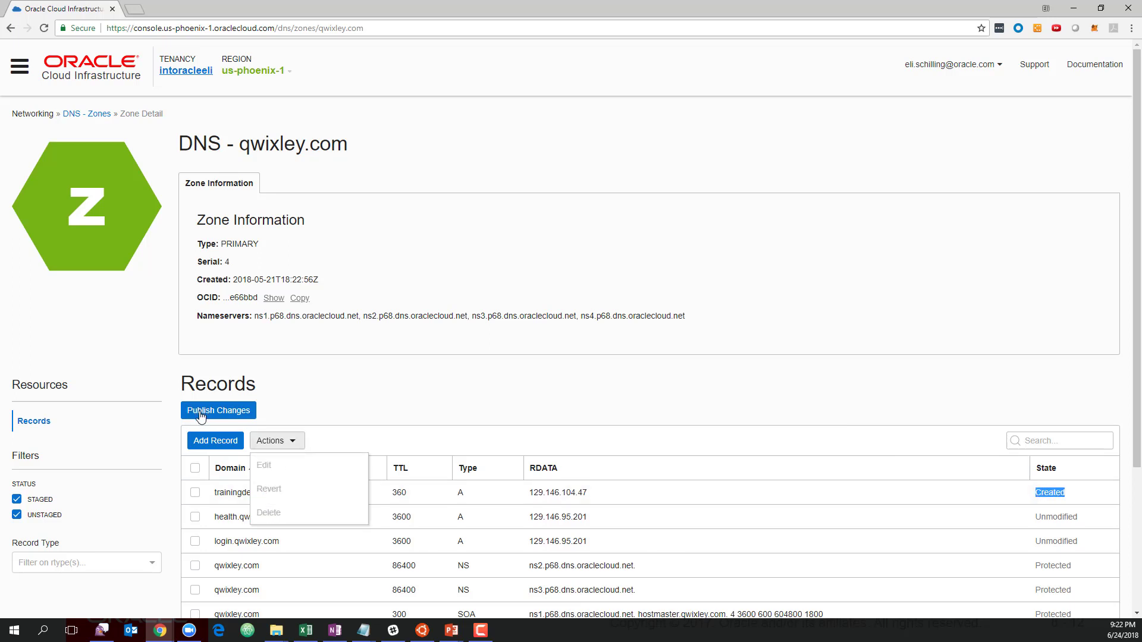
left_click(215, 415)
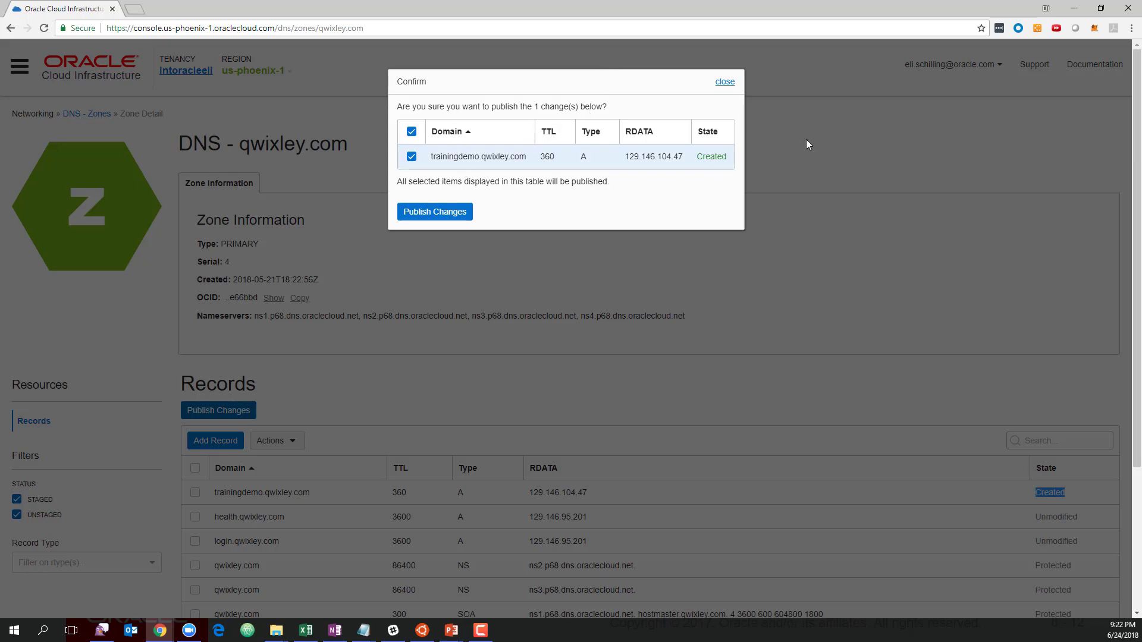
left_click(415, 157)
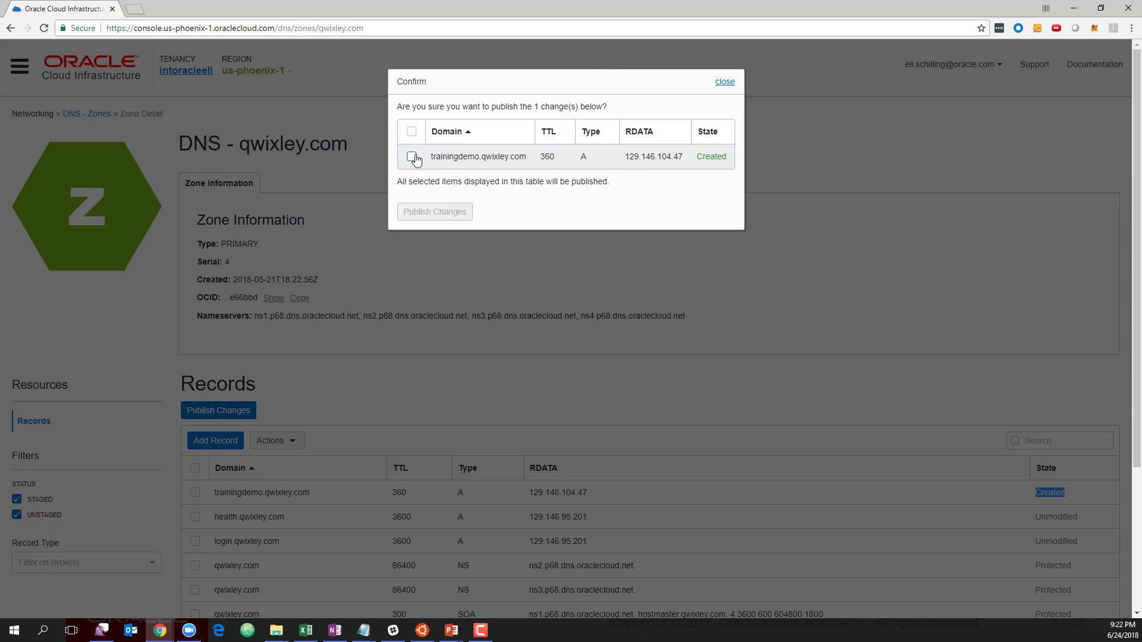
left_click(411, 158)
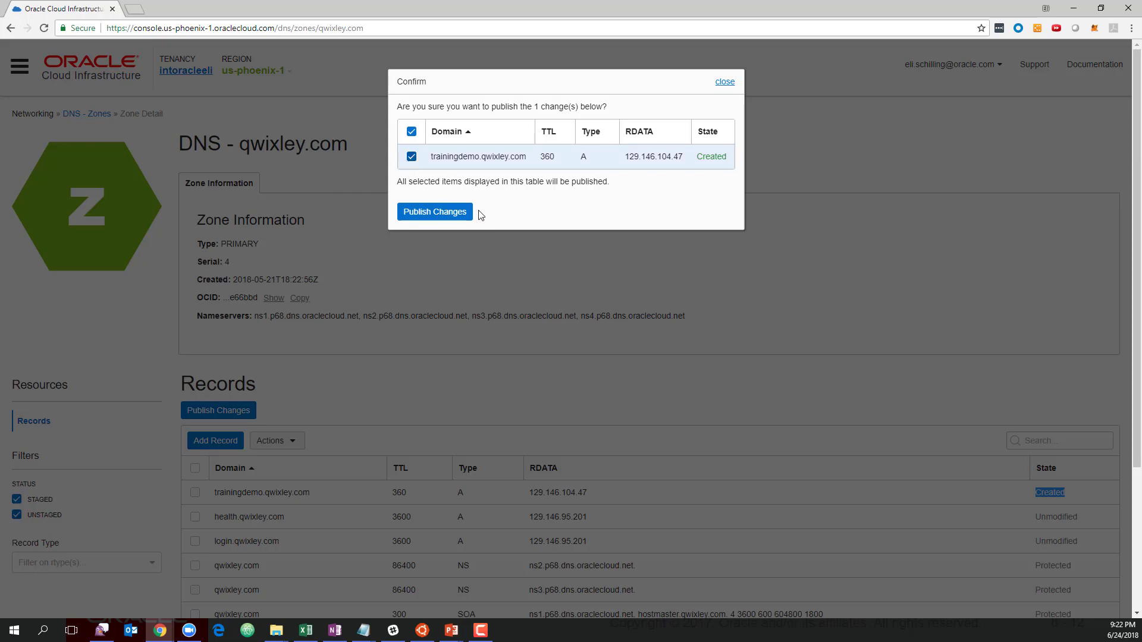
left_click(424, 218)
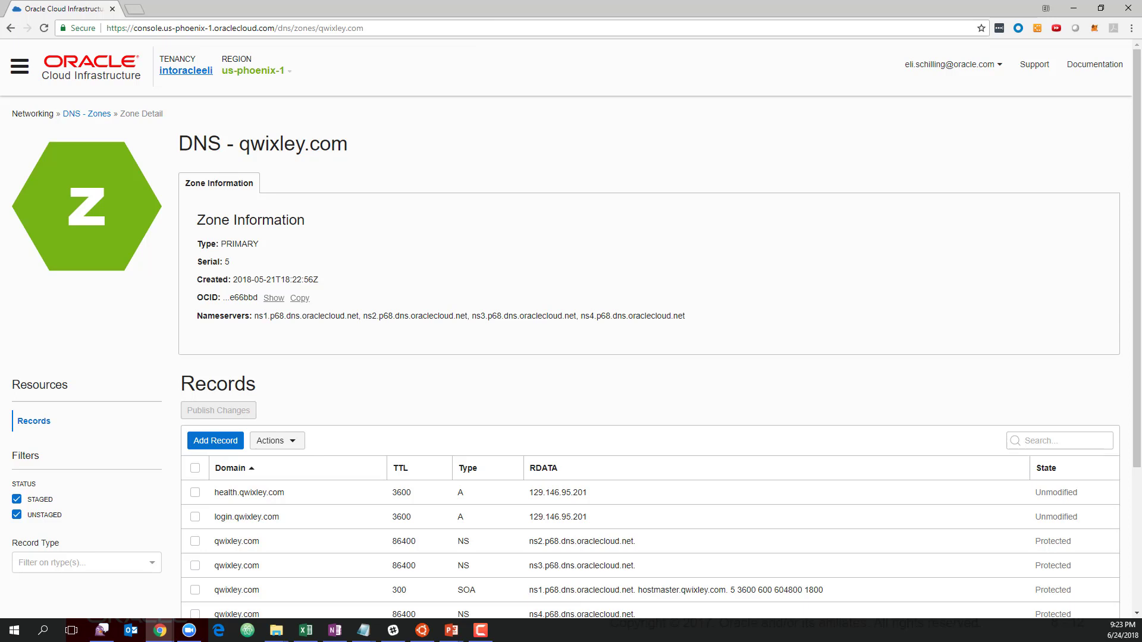
key("F10")
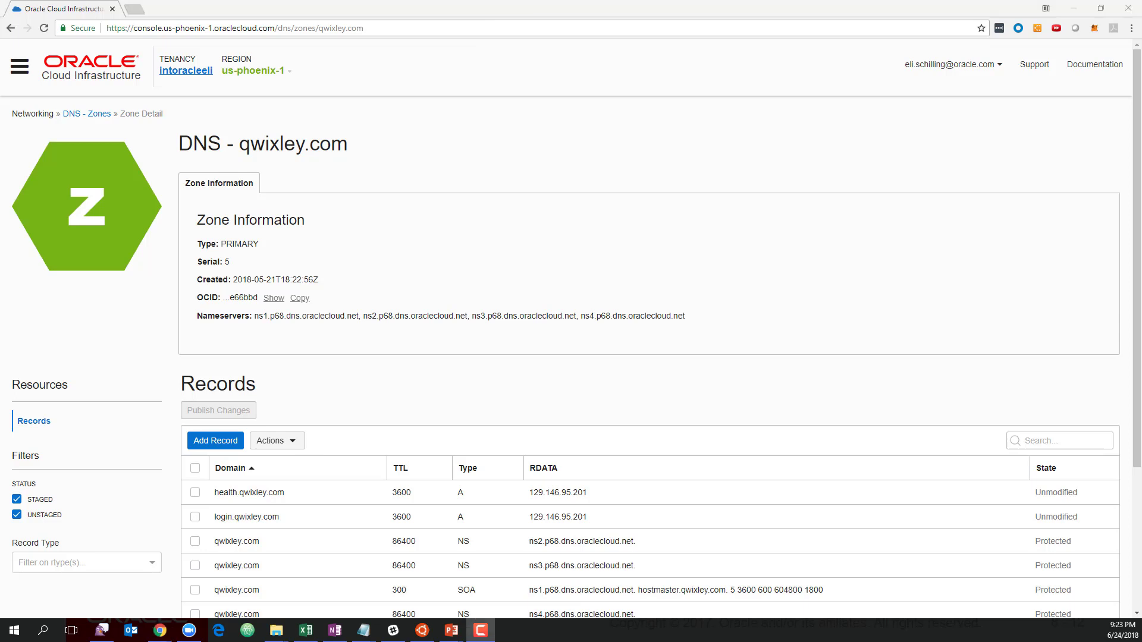
left_click(406, 156)
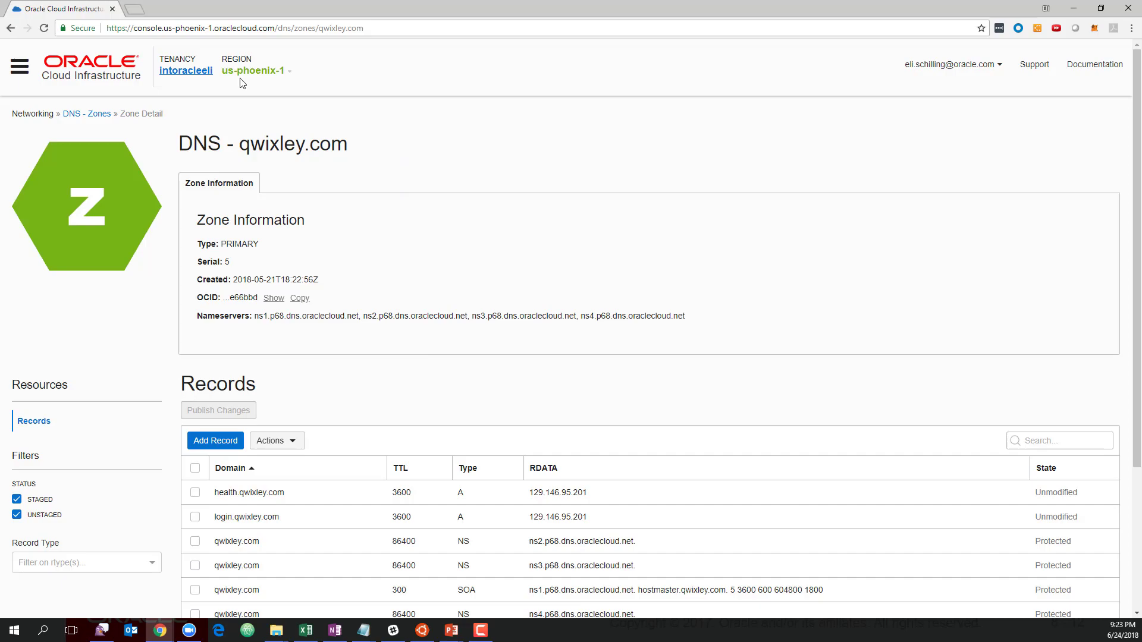
key("ctrl+shift+n")
key("ctrl+v")
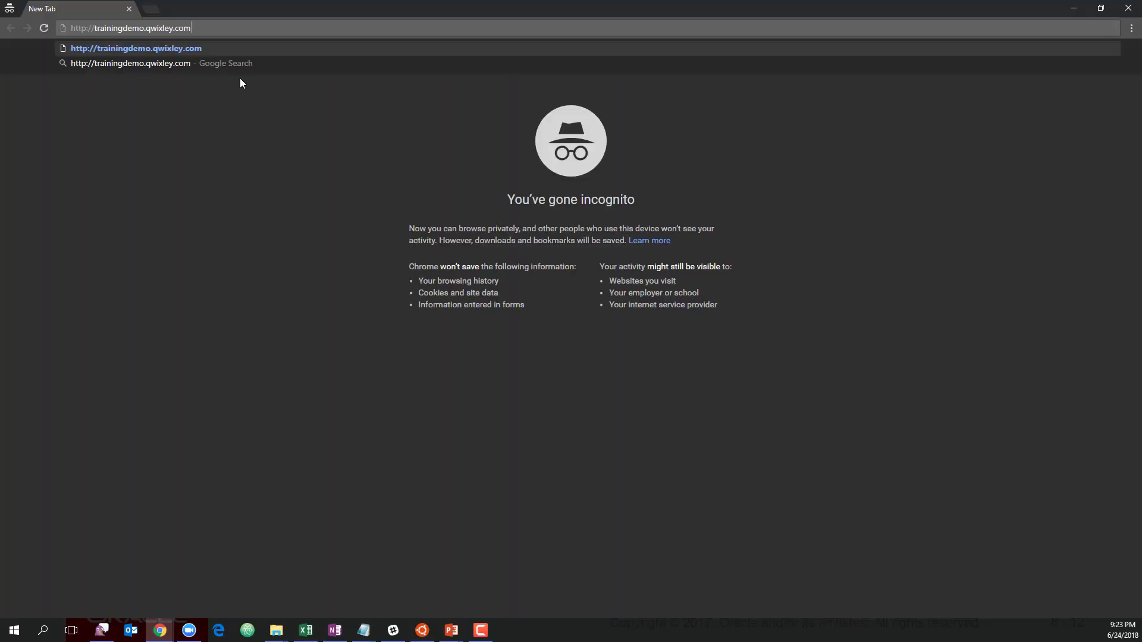
key("Return")
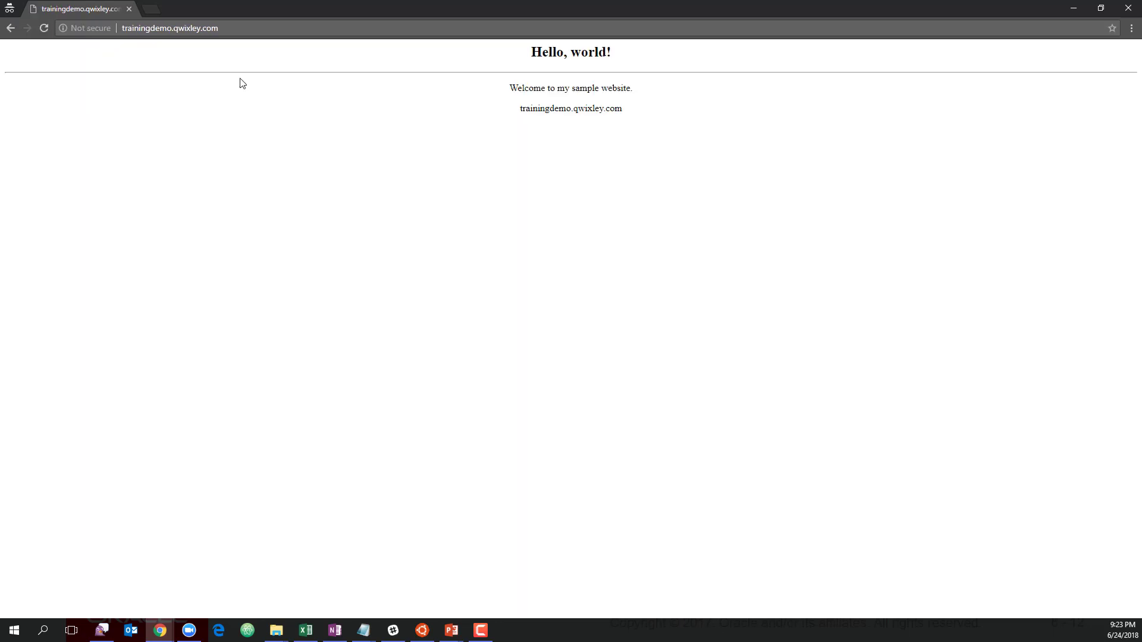